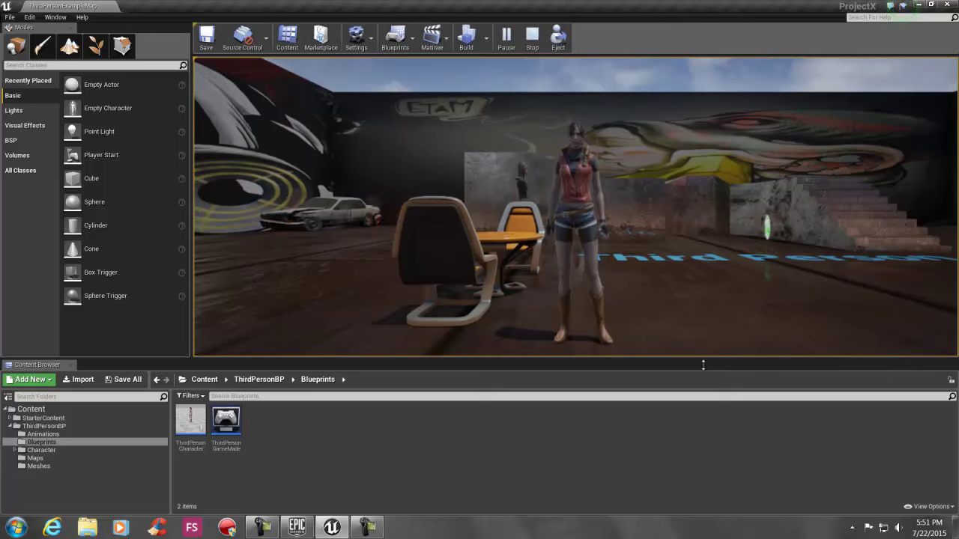
Step: Play-test the level running the current character around with W, then stop and expand the content browser
{"action": "left_click_drag", "start_coordinate": [703, 361], "coordinate": [728, 446]}
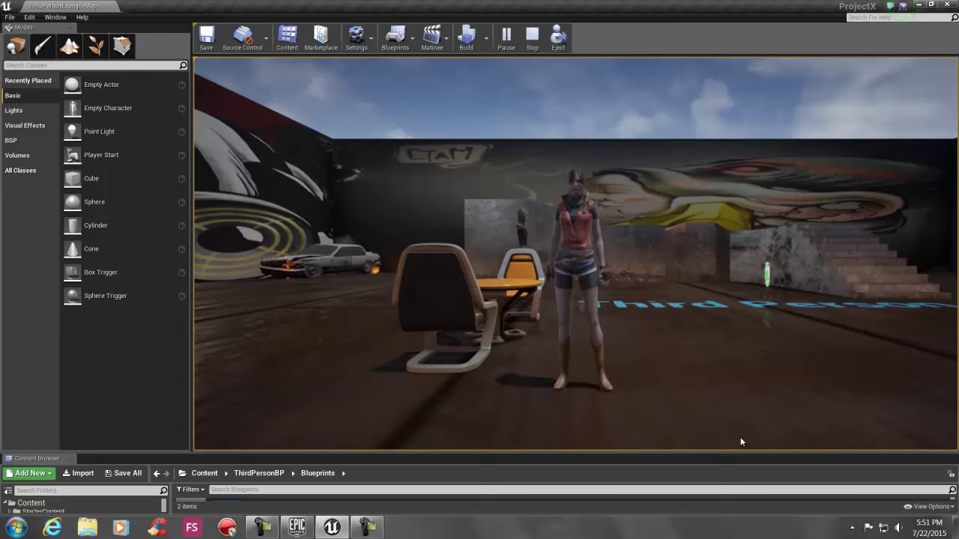
{"action": "left_click", "coordinate": [745, 409]}
{"action": "key", "text": "w"}
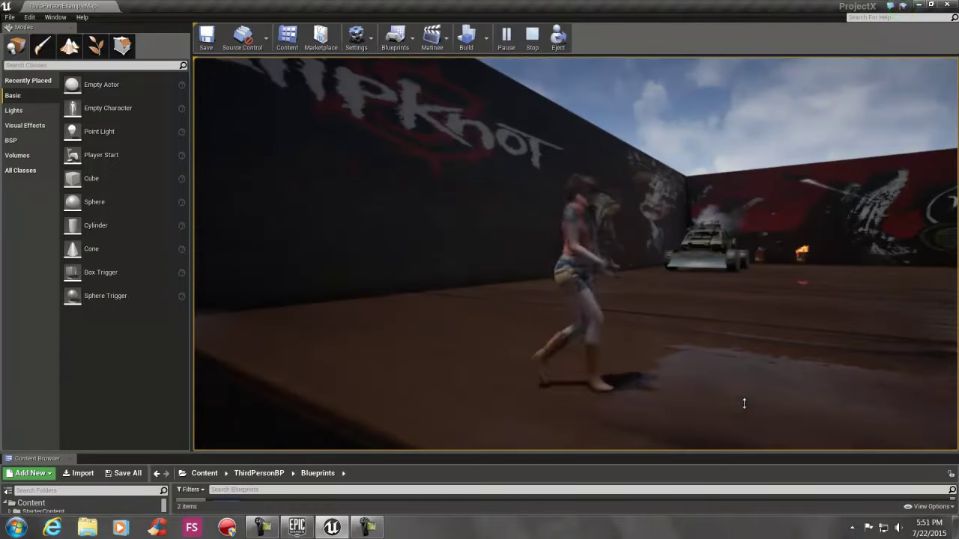
{"action": "key", "text": "Escape"}
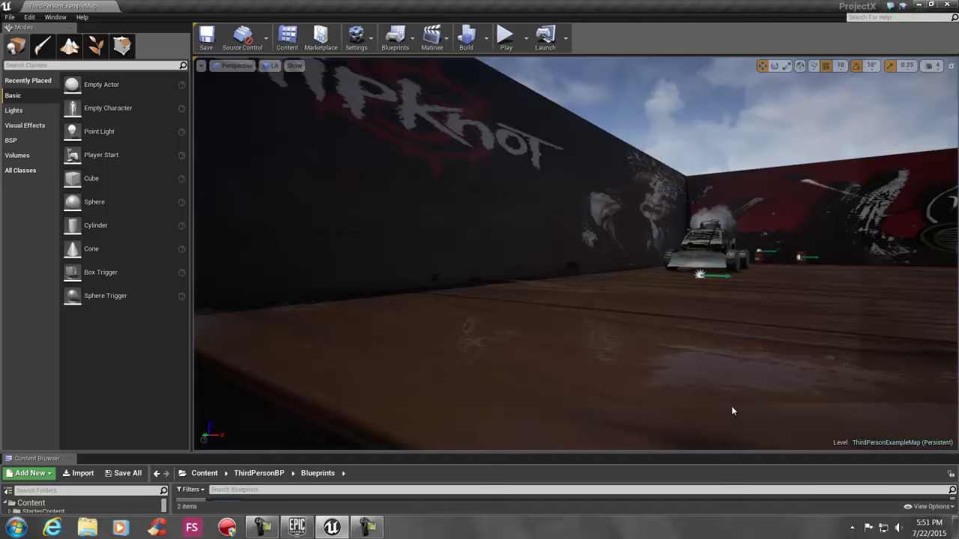
{"action": "left_click_drag", "start_coordinate": [654, 456], "coordinate": [653, 309]}
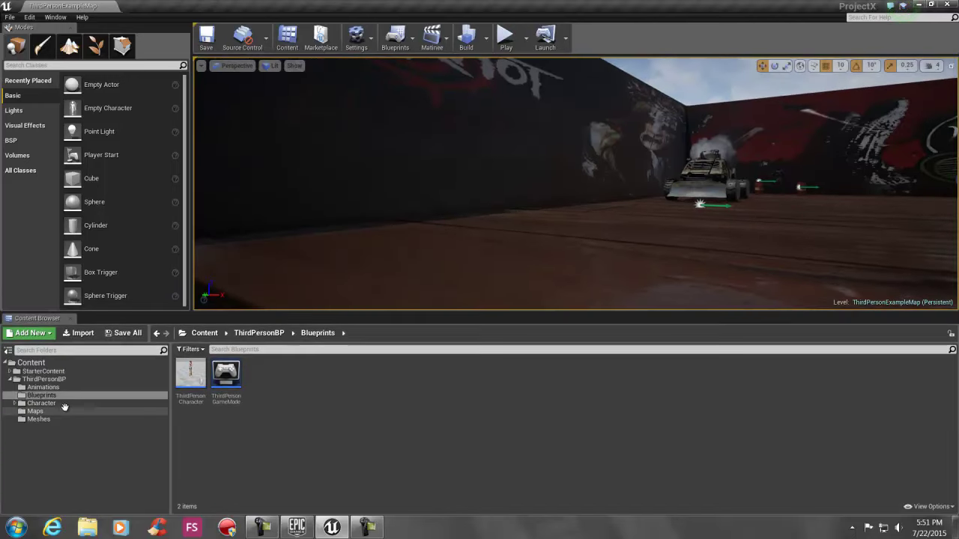
Step: Give ThirdPersonCharacter's Mesh the idle skeletal mesh and JillANIMBP anim blueprint, then compile, save and close
{"action": "double_click", "coordinate": [191, 395]}
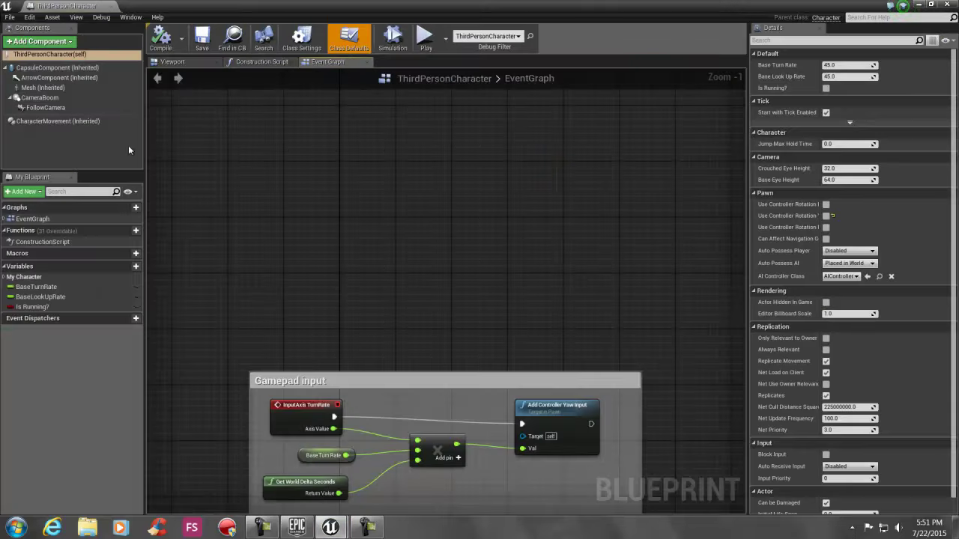
{"action": "left_click", "coordinate": [44, 88]}
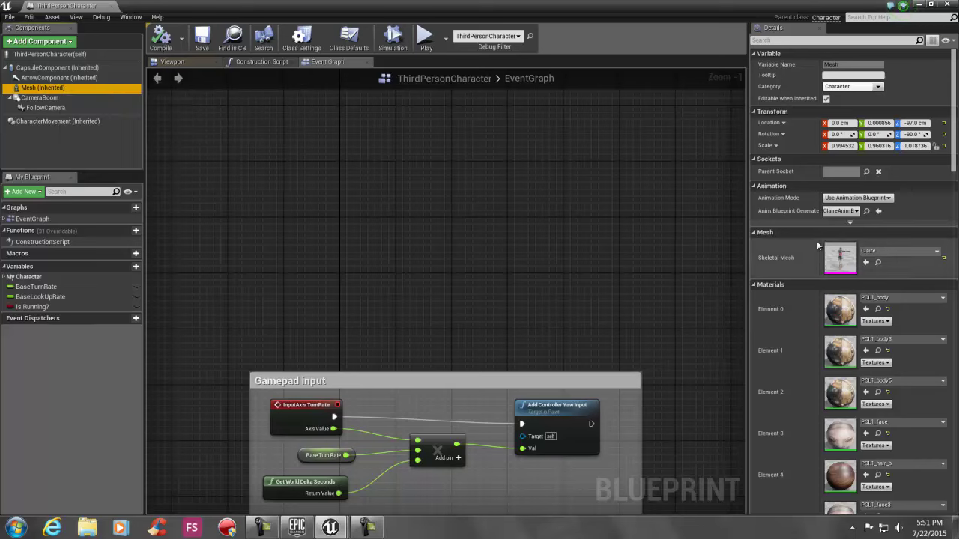
{"action": "left_click", "coordinate": [923, 252]}
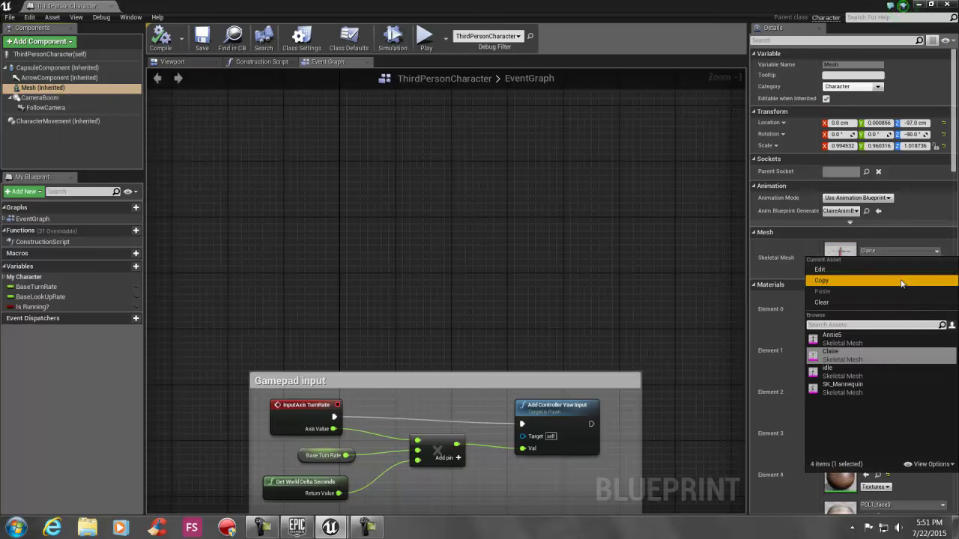
{"action": "left_click", "coordinate": [844, 369]}
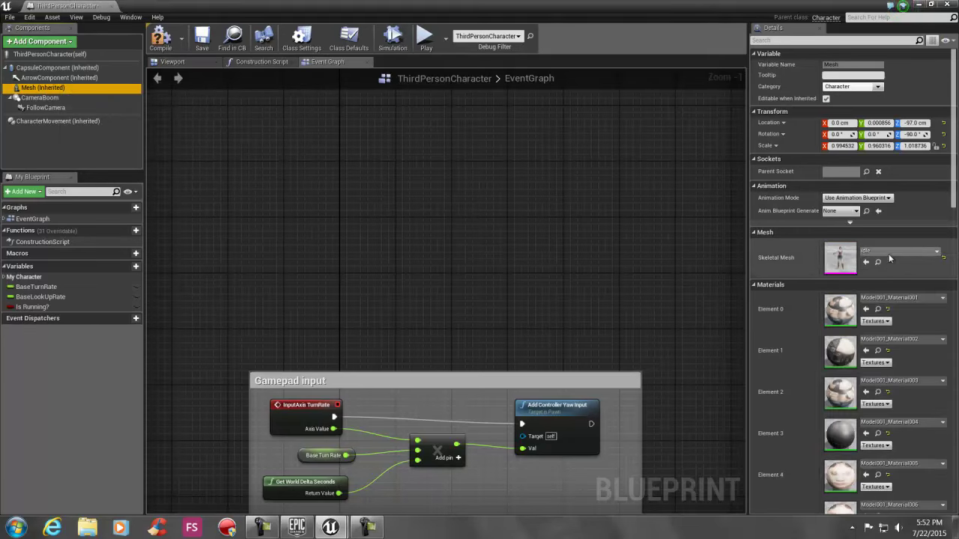
{"action": "left_click", "coordinate": [856, 211]}
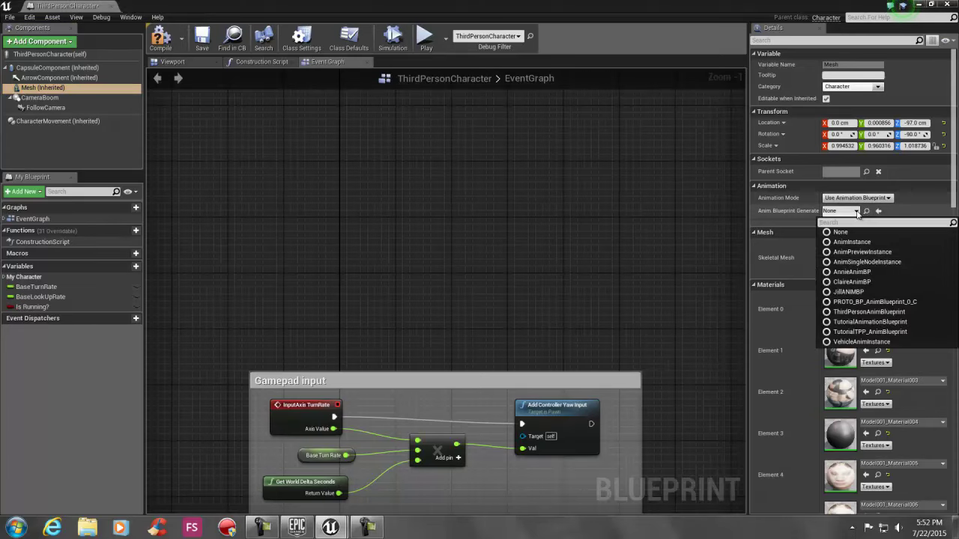
{"action": "left_click", "coordinate": [851, 292]}
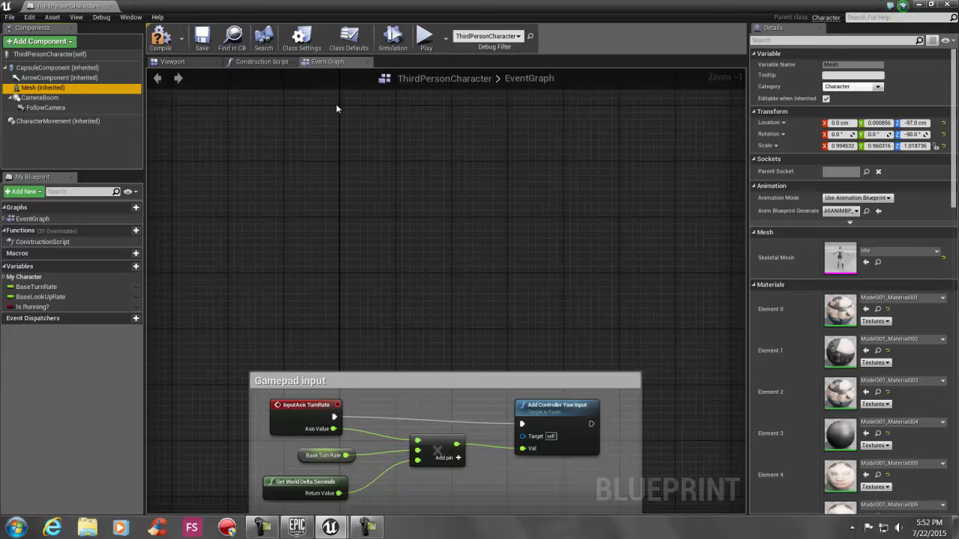
{"action": "left_click", "coordinate": [161, 39]}
{"action": "left_click", "coordinate": [203, 41]}
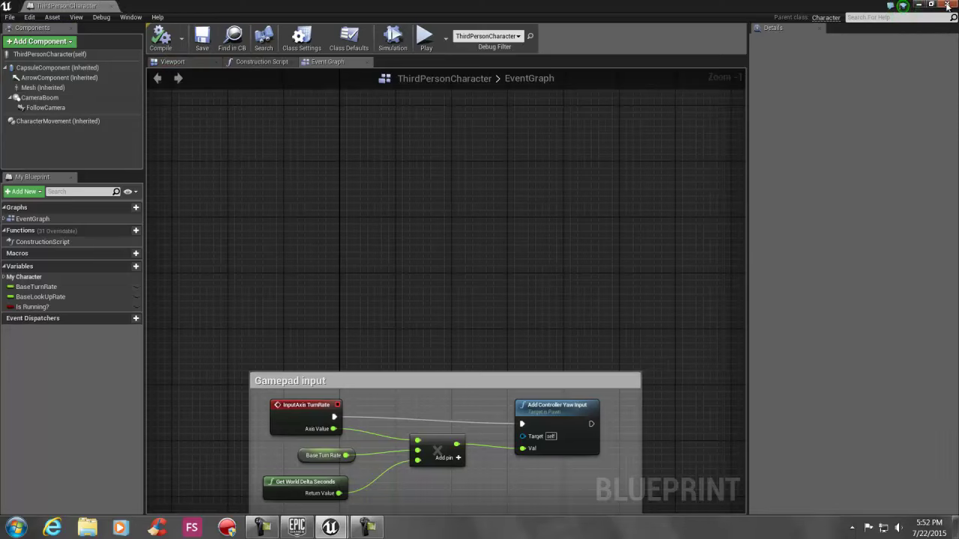
{"action": "left_click", "coordinate": [946, 5]}
Step: Play-test the level with the updated character in a taller game view, then stop
{"action": "left_click", "coordinate": [505, 37]}
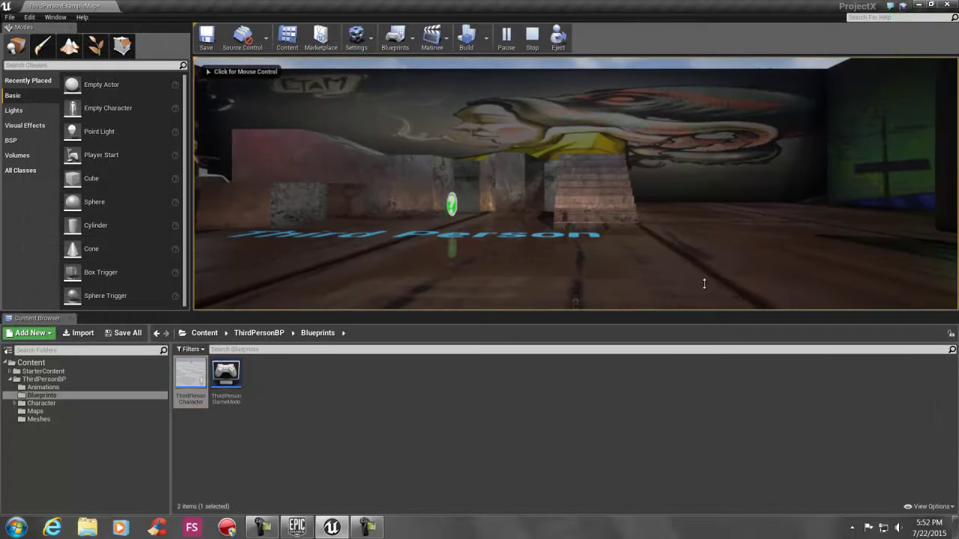
{"action": "left_click_drag", "start_coordinate": [677, 313], "coordinate": [658, 403]}
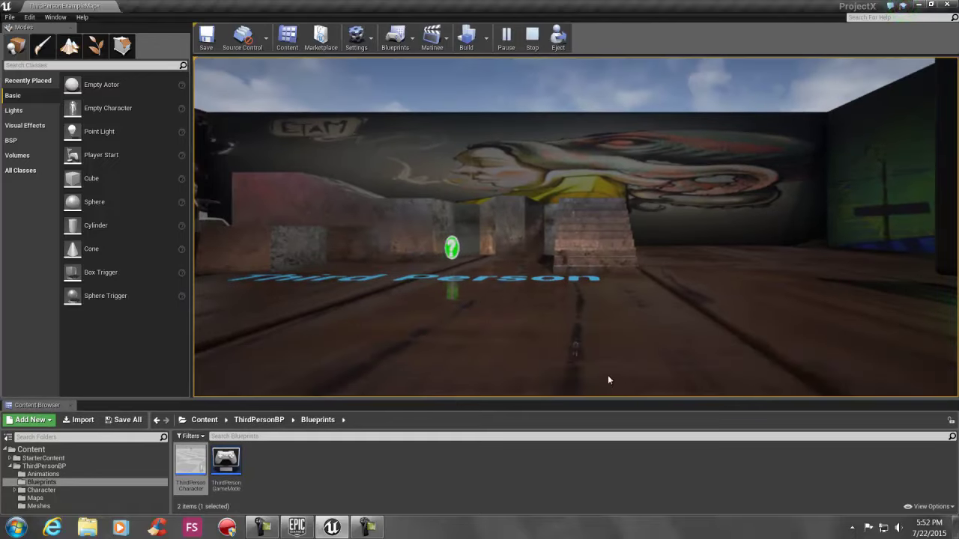
{"action": "left_click", "coordinate": [531, 39]}
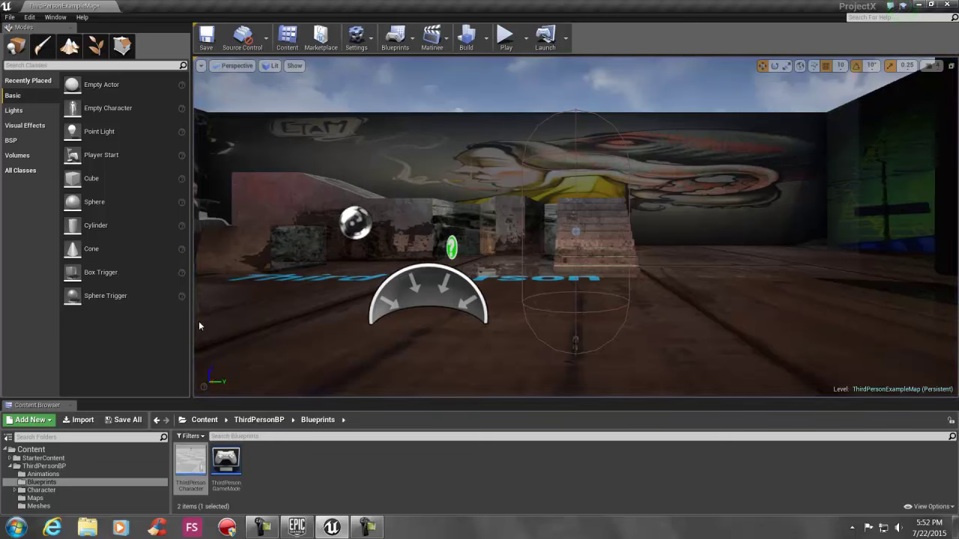
Step: Reopen ThirdPersonCharacter and scale the flattened Mesh taller inside the capsule
{"action": "double_click", "coordinate": [196, 460]}
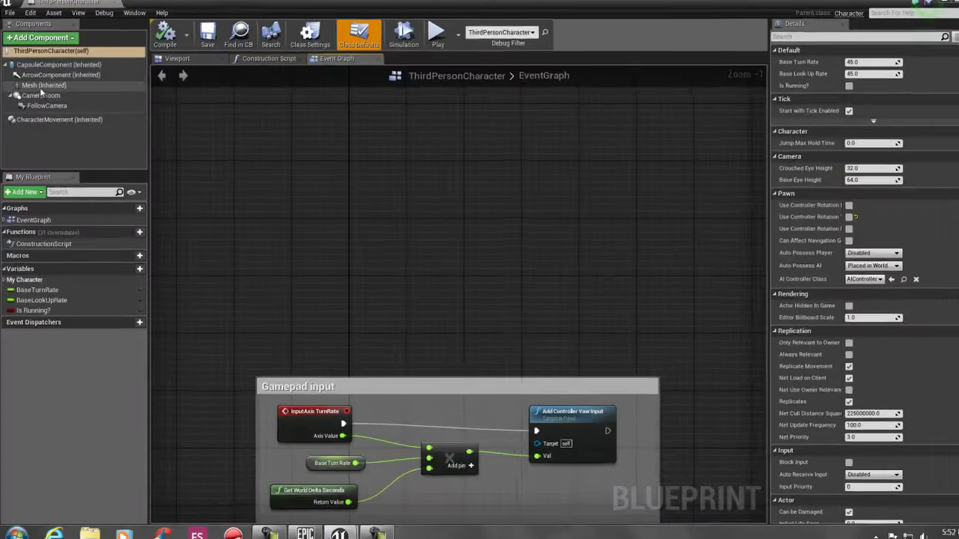
{"action": "left_click", "coordinate": [38, 88]}
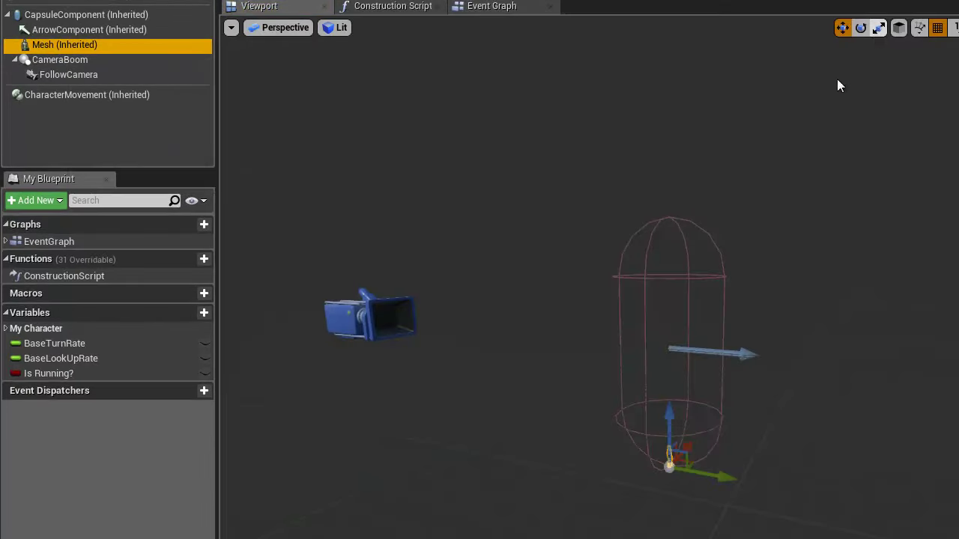
{"action": "key", "text": "r"}
{"action": "left_click_drag", "start_coordinate": [669, 420], "coordinate": [671, 402]}
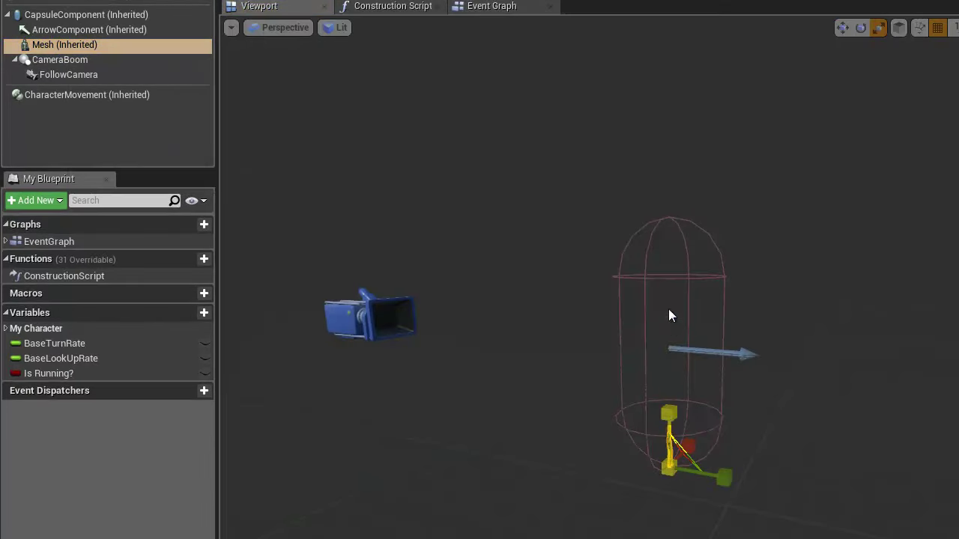
{"action": "left_click_drag", "start_coordinate": [669, 254], "coordinate": [672, 424]}
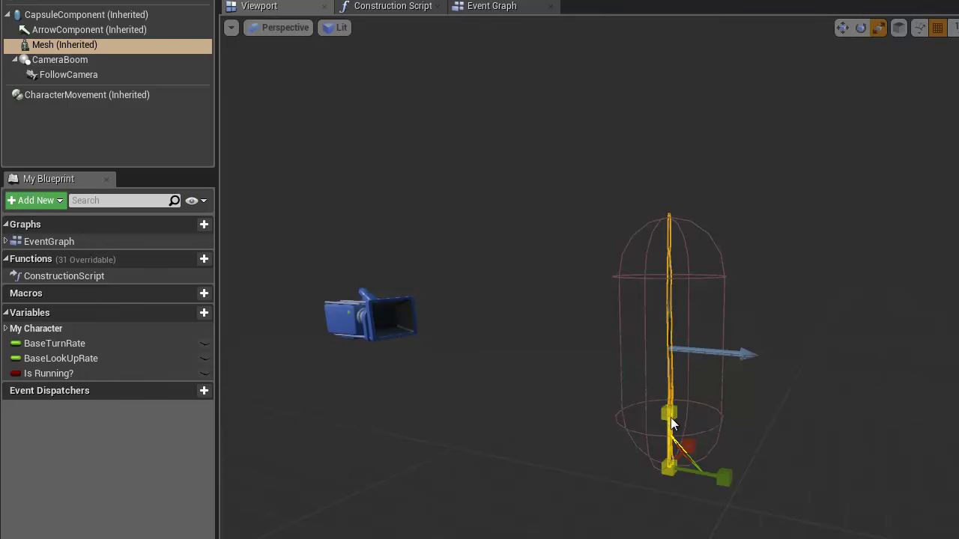
Step: Widen the mesh into a full-size character shape, checking it from several preview angles
{"action": "right_click_drag", "start_coordinate": [874, 533], "coordinate": [934, 519]}
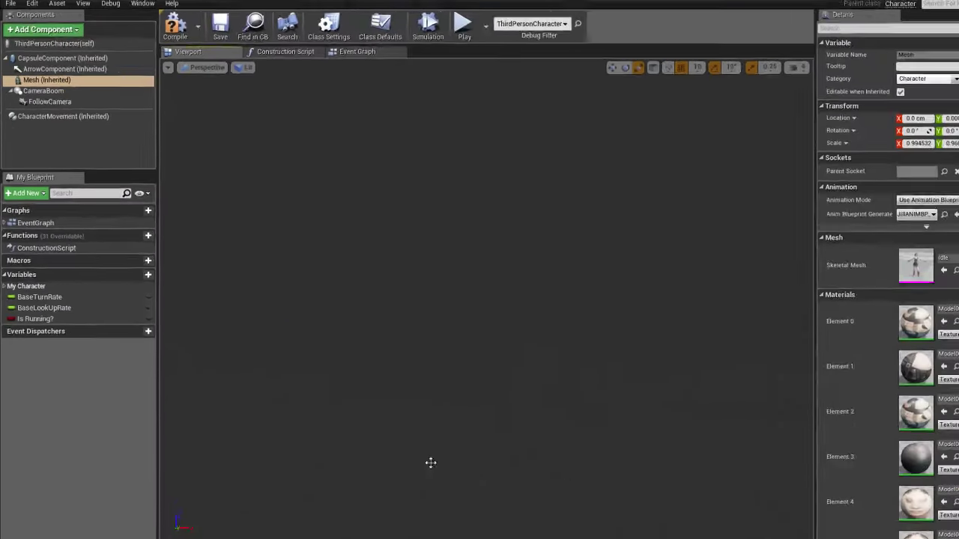
{"action": "mouse_move", "coordinate": [430, 462]}
{"action": "right_mouse_down"}
{"action": "mouse_move", "coordinate": [118, 467]}
{"action": "mouse_move", "coordinate": [77, 441]}
{"action": "right_mouse_up"}
{"action": "right_click_drag", "start_coordinate": [2, 433], "coordinate": [2, 430]}
{"action": "mouse_move", "coordinate": [175, 429]}
{"action": "right_mouse_down"}
{"action": "mouse_move", "coordinate": [405, 441]}
{"action": "mouse_move", "coordinate": [571, 416]}
{"action": "right_mouse_up"}
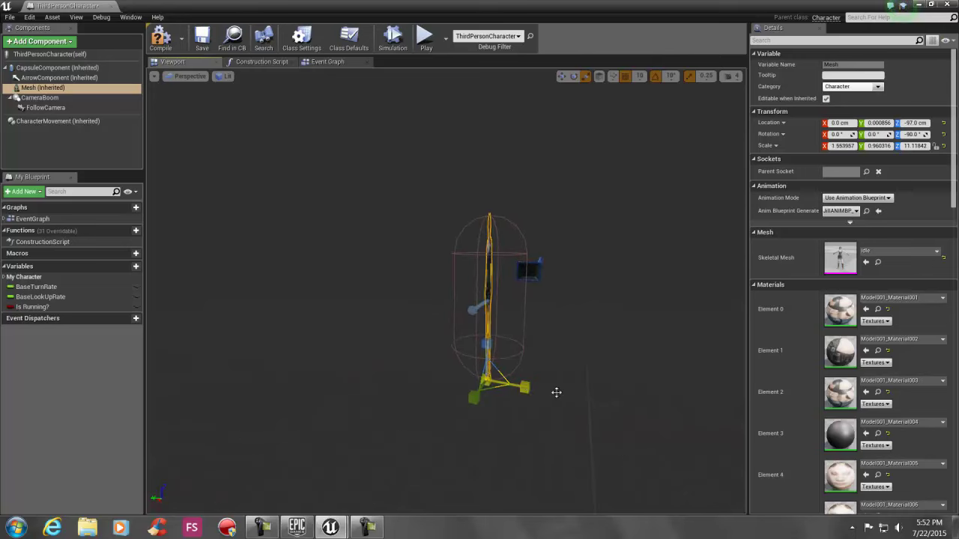
{"action": "left_click_drag", "start_coordinate": [556, 392], "coordinate": [617, 400]}
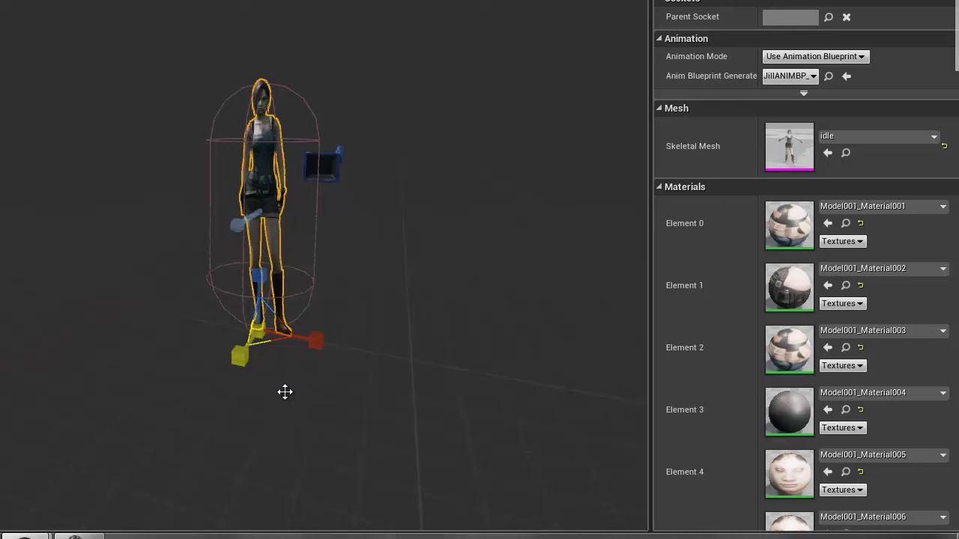
{"action": "mouse_move", "coordinate": [411, 417]}
{"action": "left_mouse_down"}
{"action": "mouse_move", "coordinate": [422, 417]}
{"action": "mouse_move", "coordinate": [89, 440]}
{"action": "mouse_move", "coordinate": [309, 426]}
{"action": "left_mouse_up"}
{"action": "scroll", "coordinate": [89, 439], "scroll_direction": "down", "scroll_amount": 5}
{"action": "left_click_drag", "start_coordinate": [180, 378], "coordinate": [123, 378]}
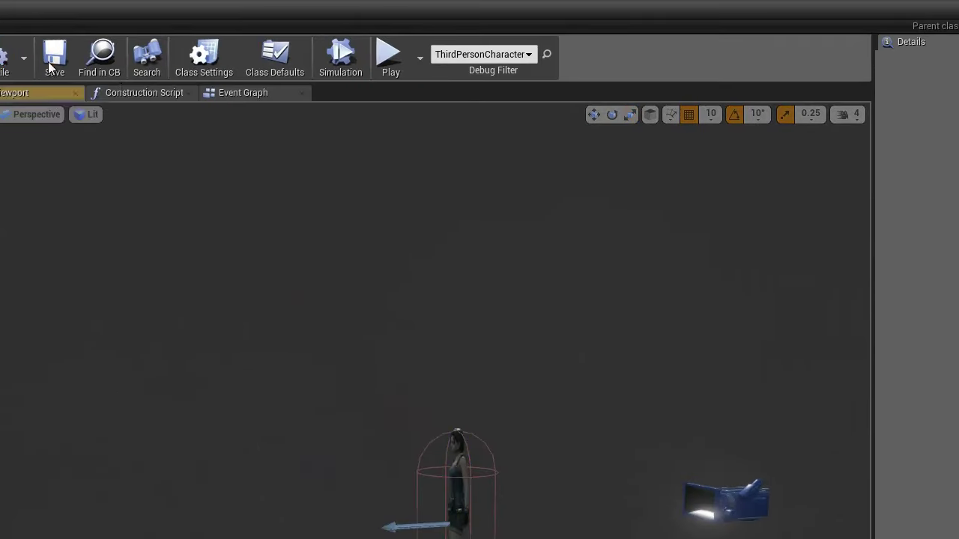
{"action": "left_click", "coordinate": [55, 61]}
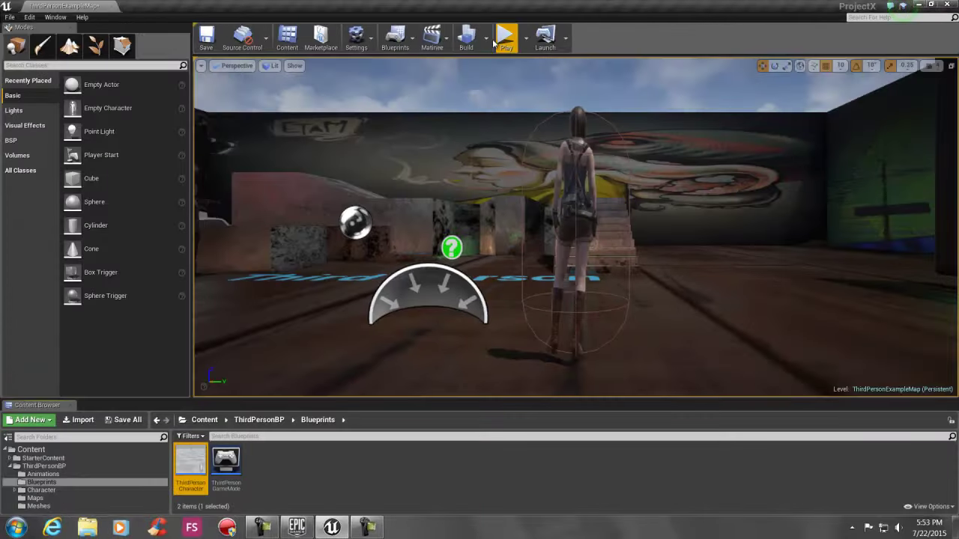
{"action": "left_click", "coordinate": [502, 39]}
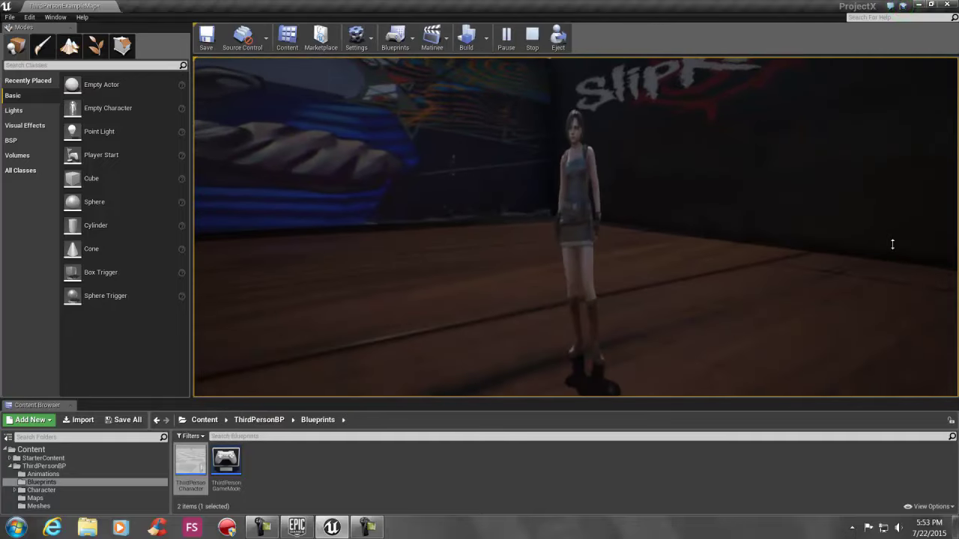
{"action": "key", "text": "Escape"}
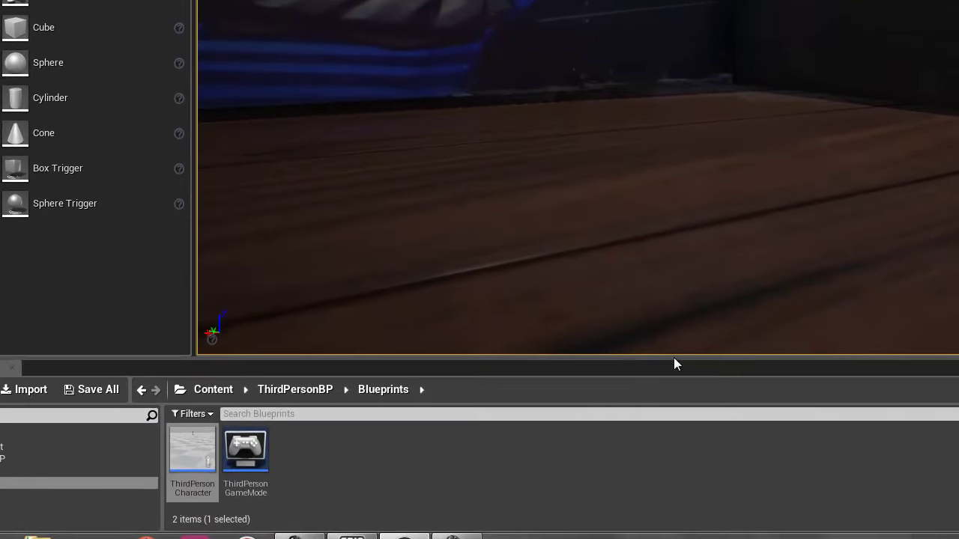
Step: Enlarge the content browser and browse to ThirdPersonBP > Character > JillValentine
{"action": "left_click_drag", "start_coordinate": [637, 367], "coordinate": [678, 168]}
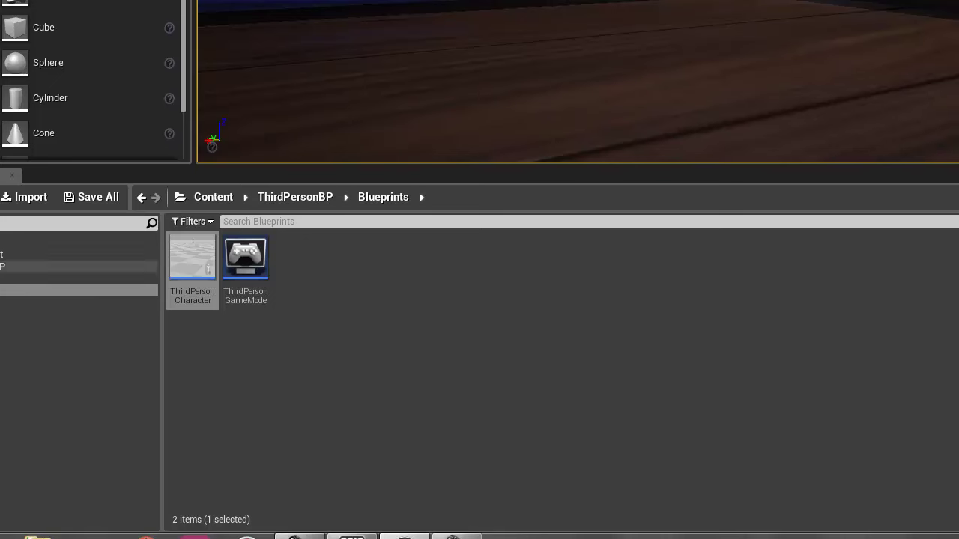
{"action": "left_click", "coordinate": [4, 266]}
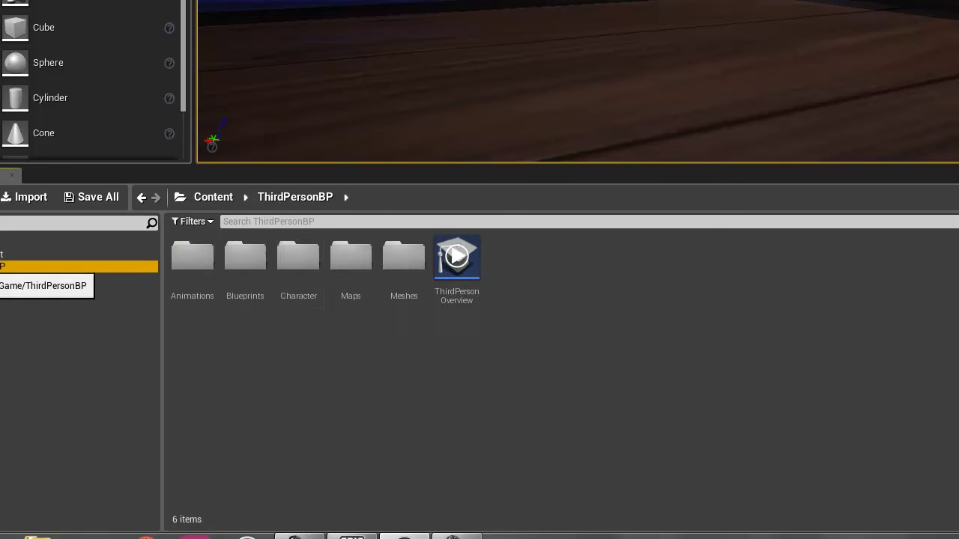
{"action": "double_click", "coordinate": [296, 270]}
{"action": "left_click", "coordinate": [298, 271]}
{"action": "double_click", "coordinate": [299, 271]}
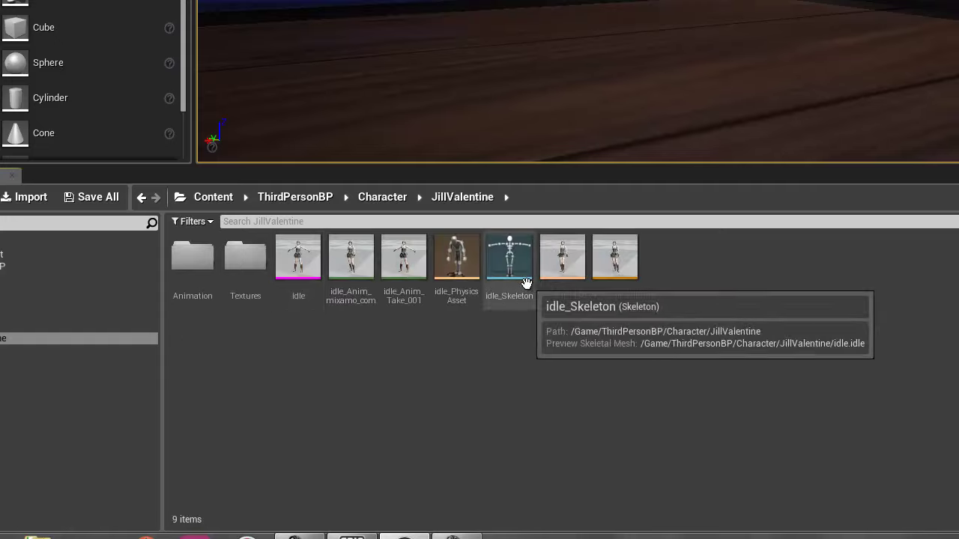
Step: Open the IDLERUN blend space and preview the running_mixamo_com animation, then close the editor
{"action": "left_click", "coordinate": [567, 287]}
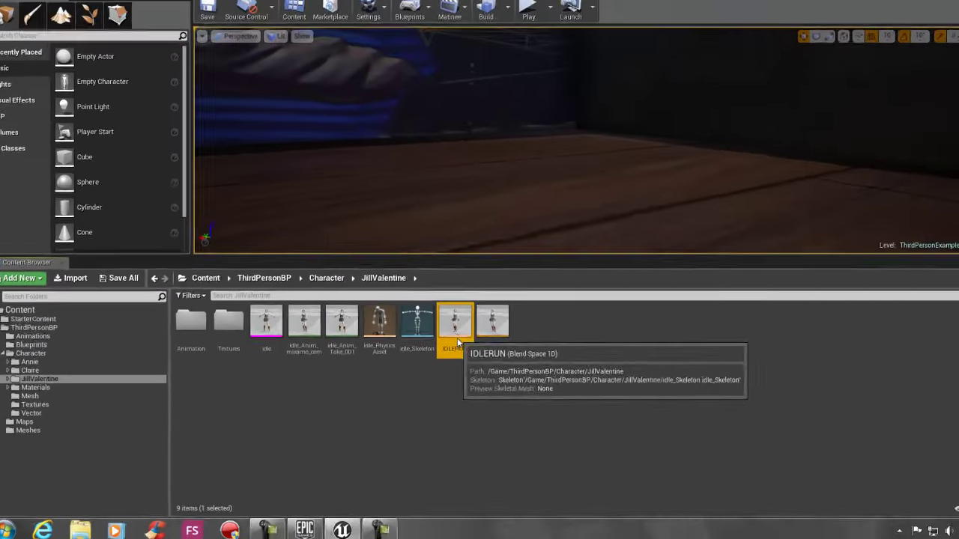
{"action": "double_click", "coordinate": [457, 343]}
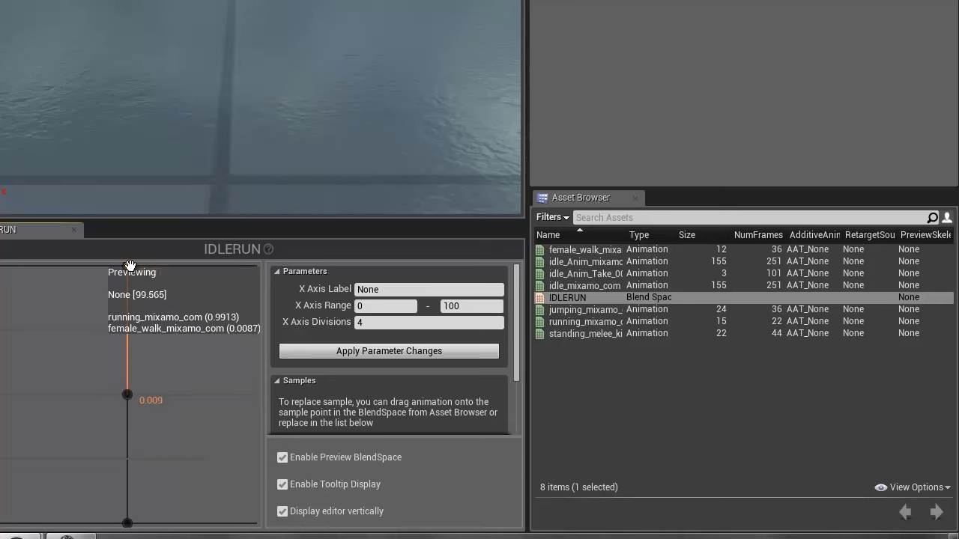
{"action": "left_click", "coordinate": [590, 322]}
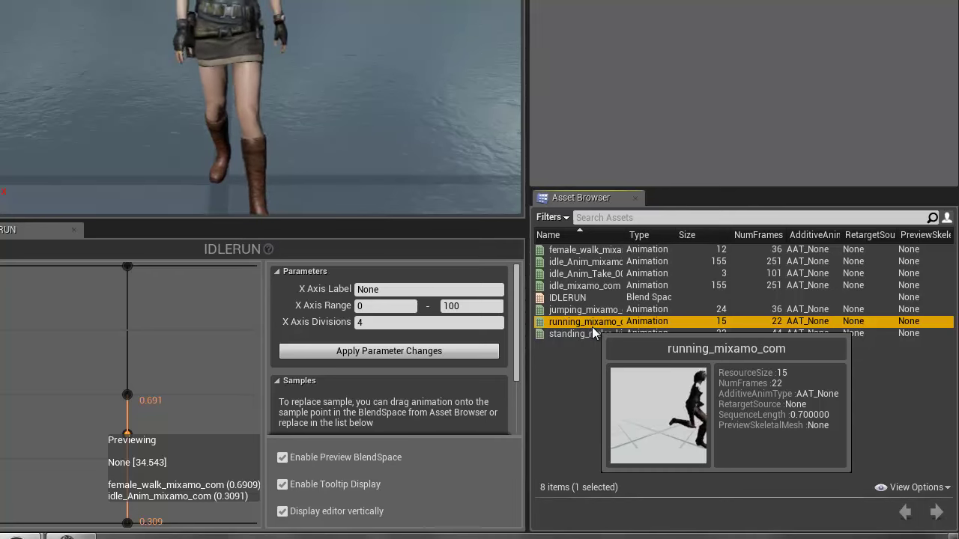
{"action": "double_click", "coordinate": [592, 324]}
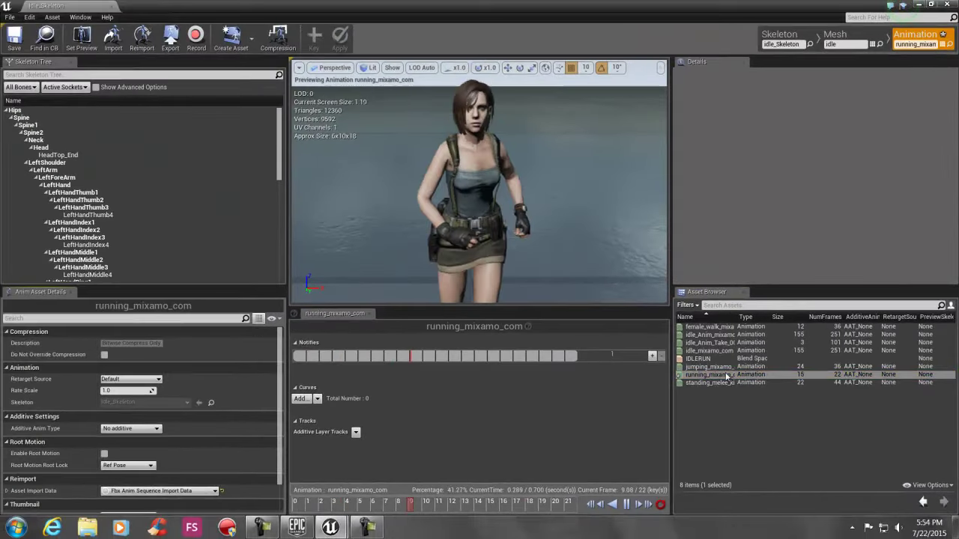
{"action": "mouse_move", "coordinate": [699, 380]}
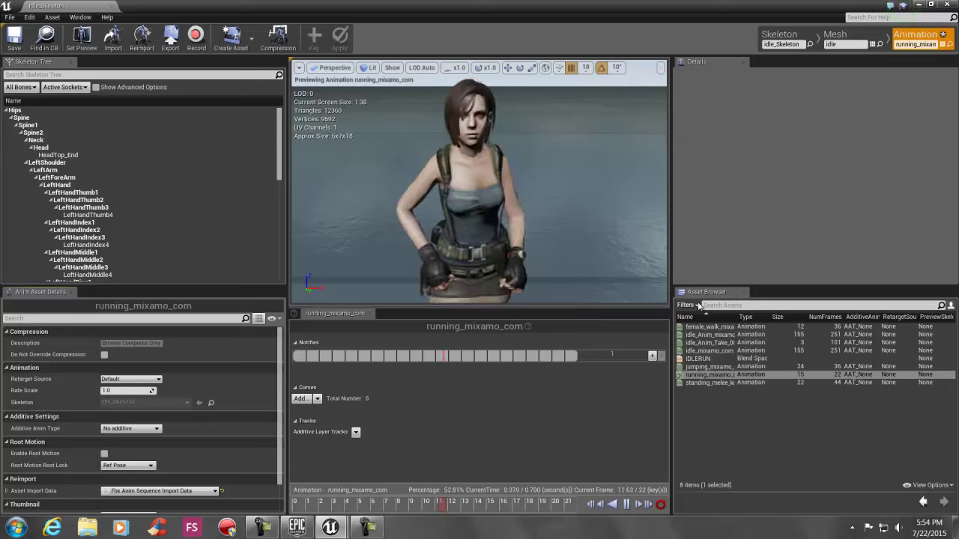
{"action": "left_click", "coordinate": [949, 6]}
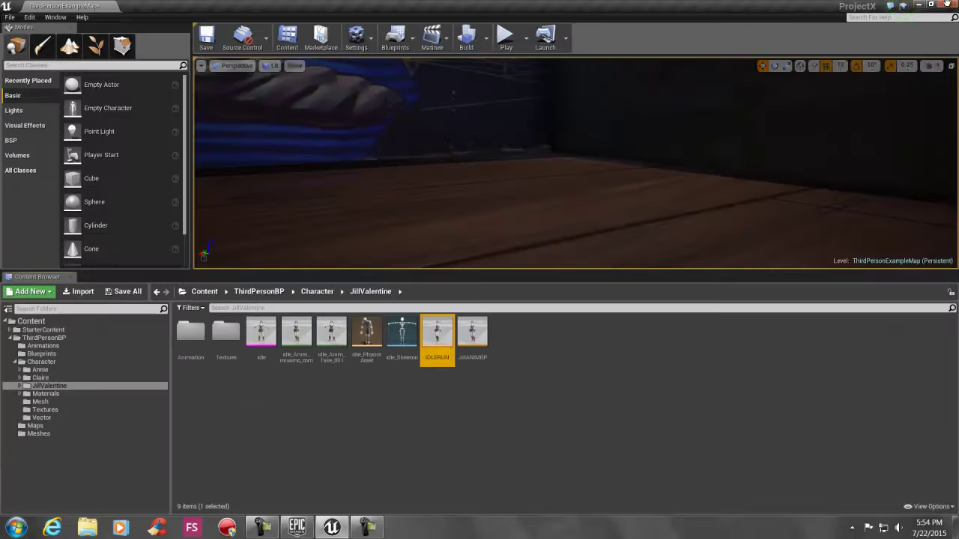
{"action": "double_click", "coordinate": [481, 332]}
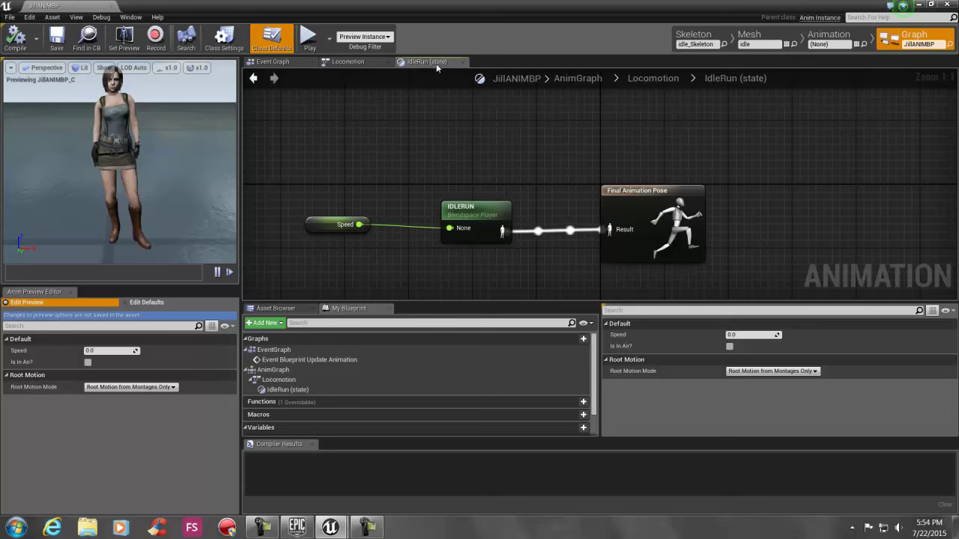
{"action": "left_click", "coordinate": [366, 67]}
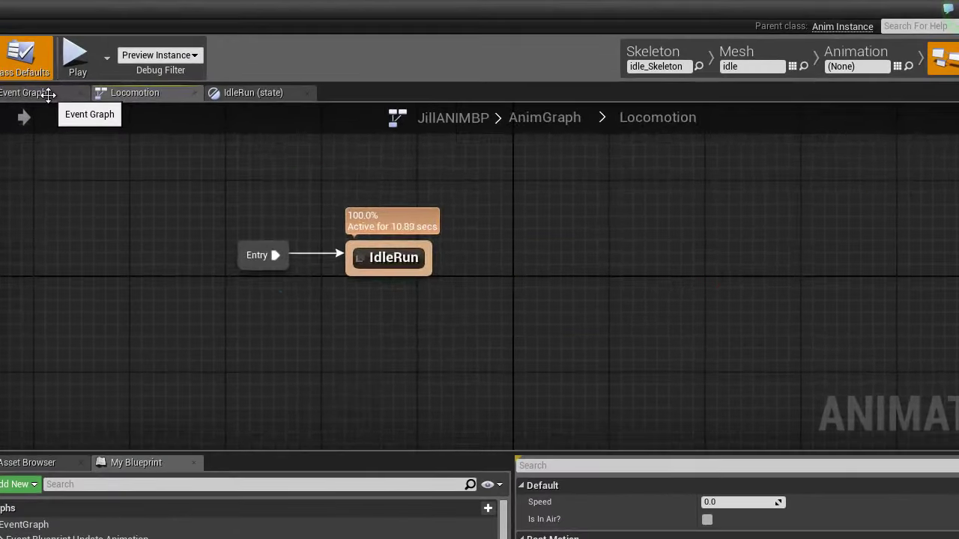
{"action": "left_click", "coordinate": [290, 63]}
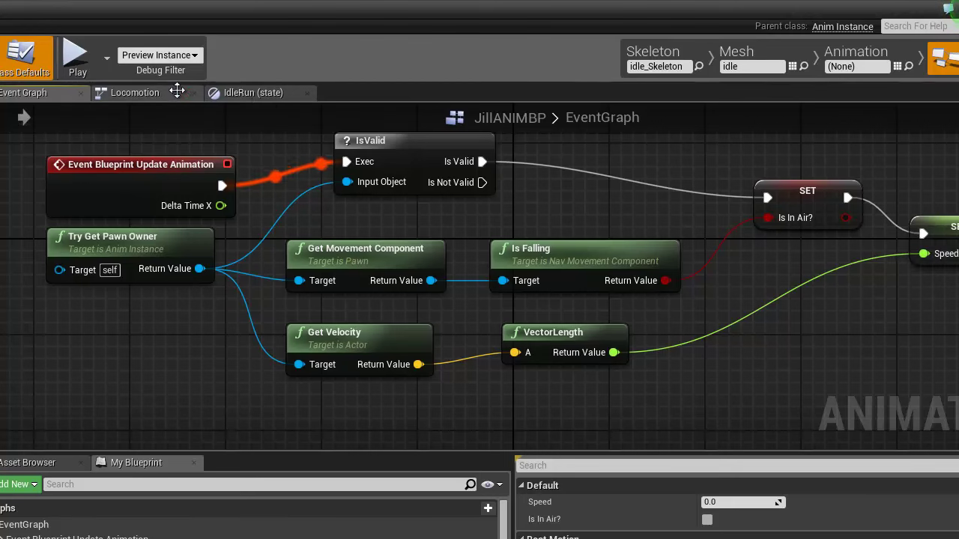
{"action": "left_click", "coordinate": [135, 93]}
{"action": "double_click", "coordinate": [419, 257]}
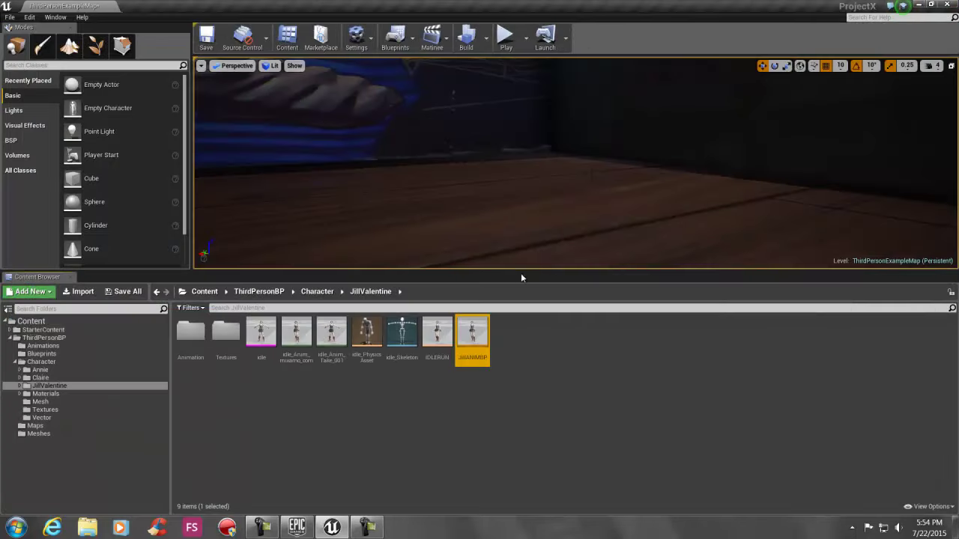
Step: Enlarge the level view, start play, and run Jill forward up the stairs
{"action": "left_click_drag", "start_coordinate": [521, 270], "coordinate": [521, 401]}
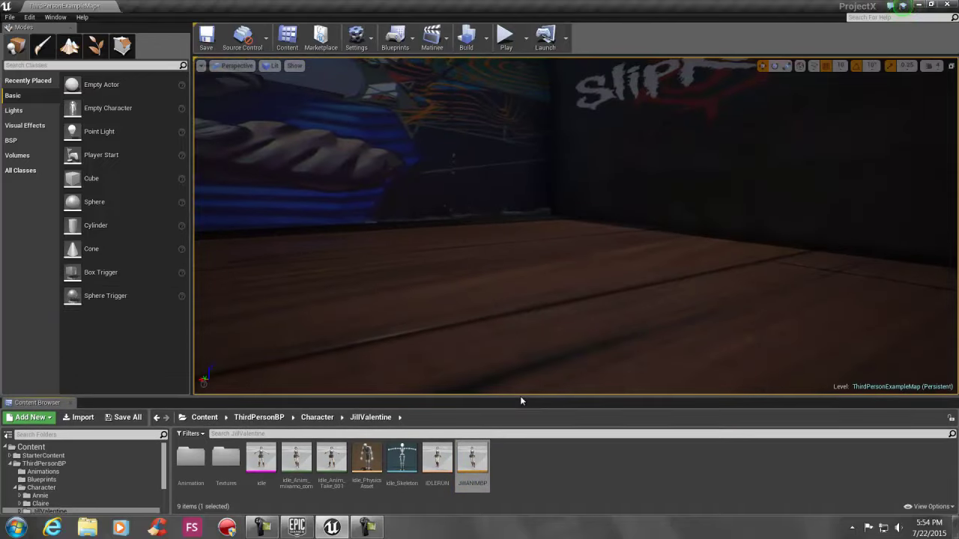
{"action": "left_click", "coordinate": [506, 32]}
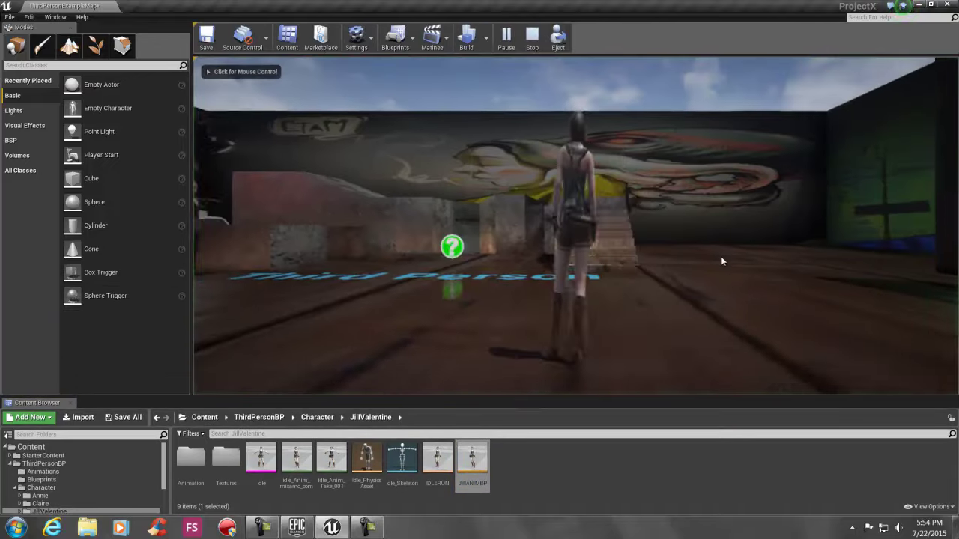
{"action": "key", "text": "w"}
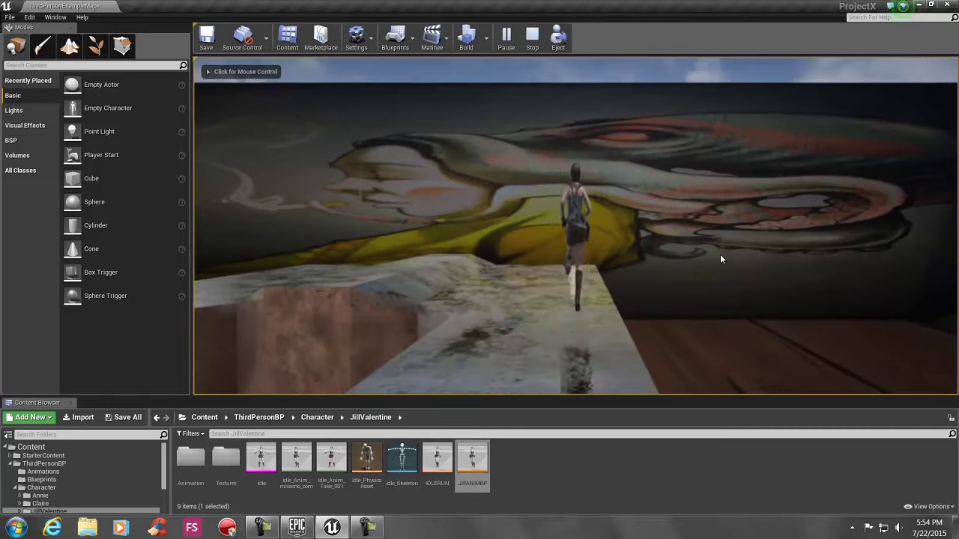
Step: Steer Jill along the wall toward the gas-mask mural and Slipknot walls
{"action": "key", "text": "a"}
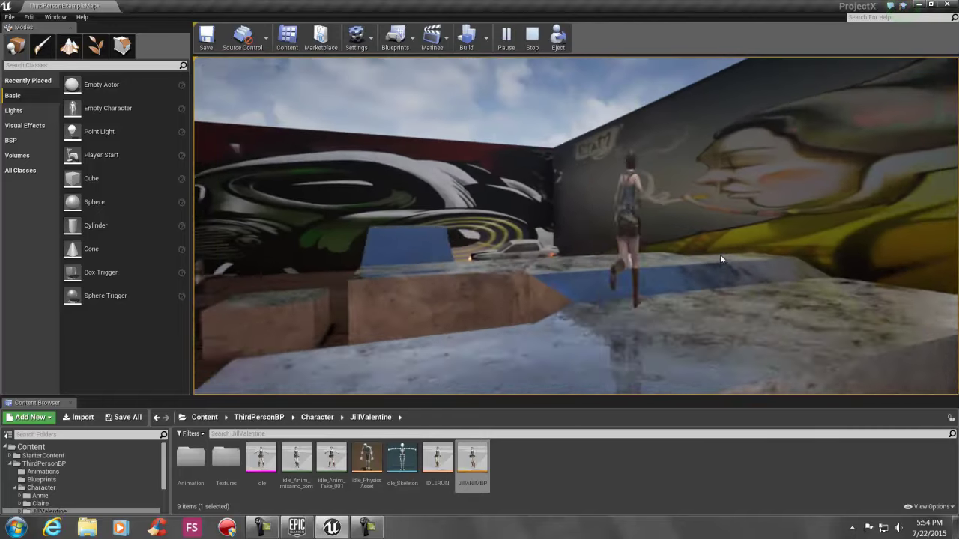
{"action": "key", "text": "w"}
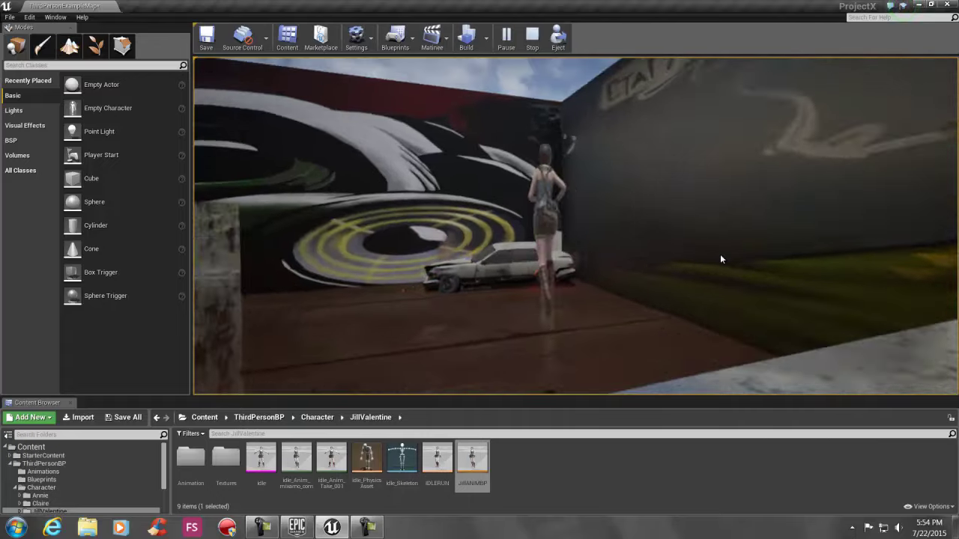
{"action": "key", "text": "d"}
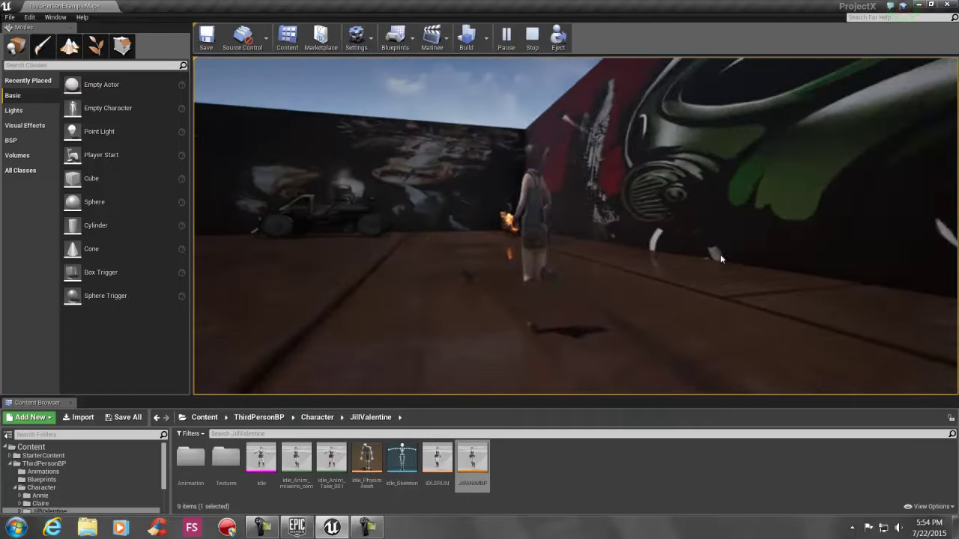
{"action": "key", "text": "a"}
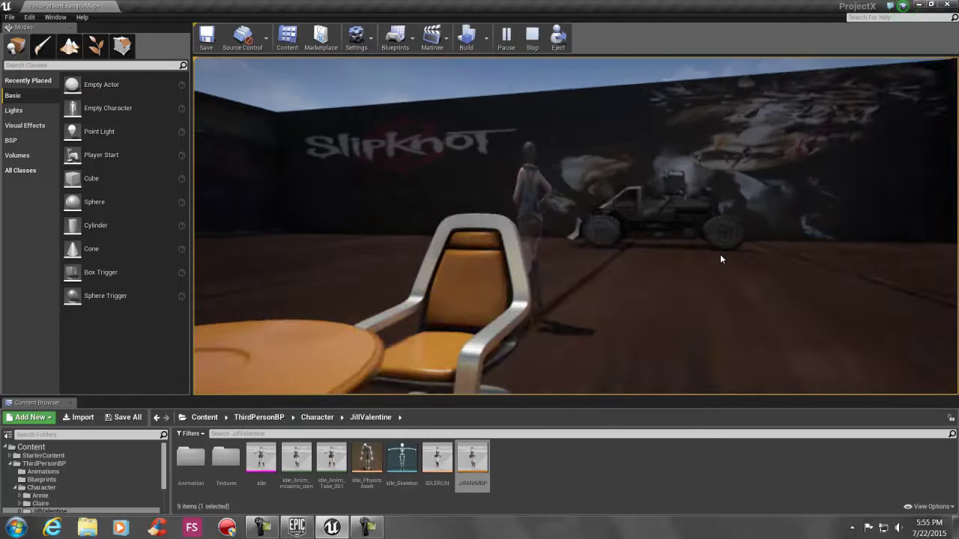
{"action": "key", "text": "w"}
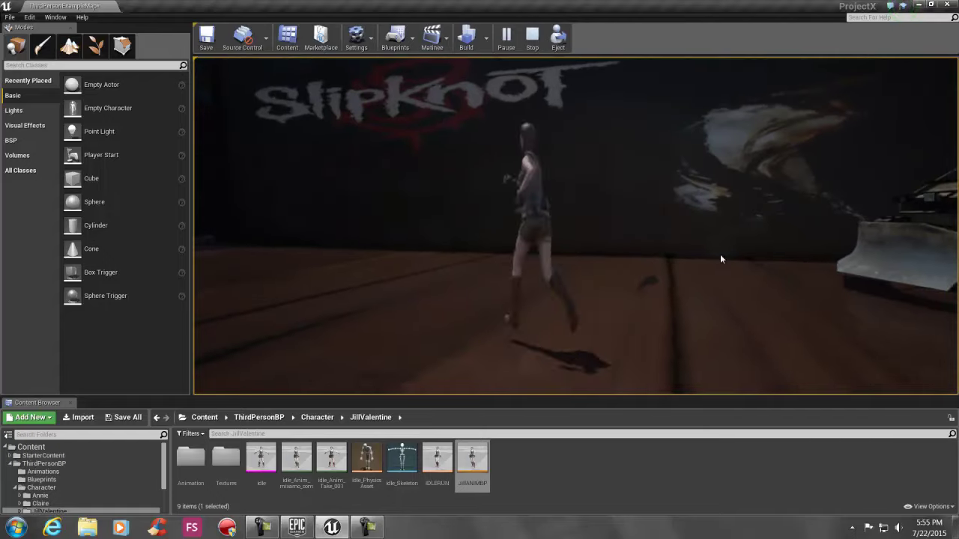